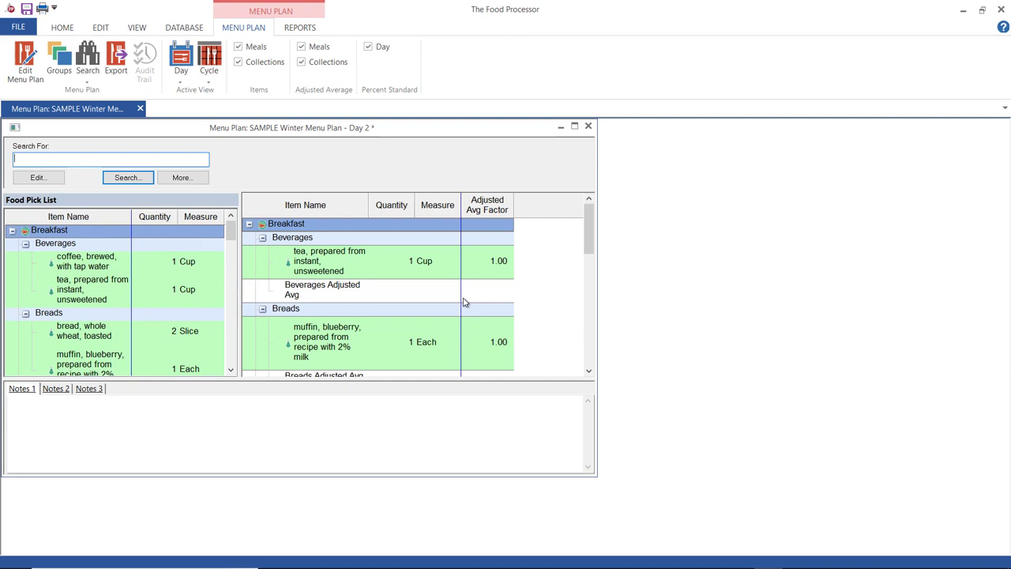
Switch to the cycle view and add Day 2 twice, followed by Day 1 twice, to the cycle
{"action": "left_click", "coordinate": [210, 62]}
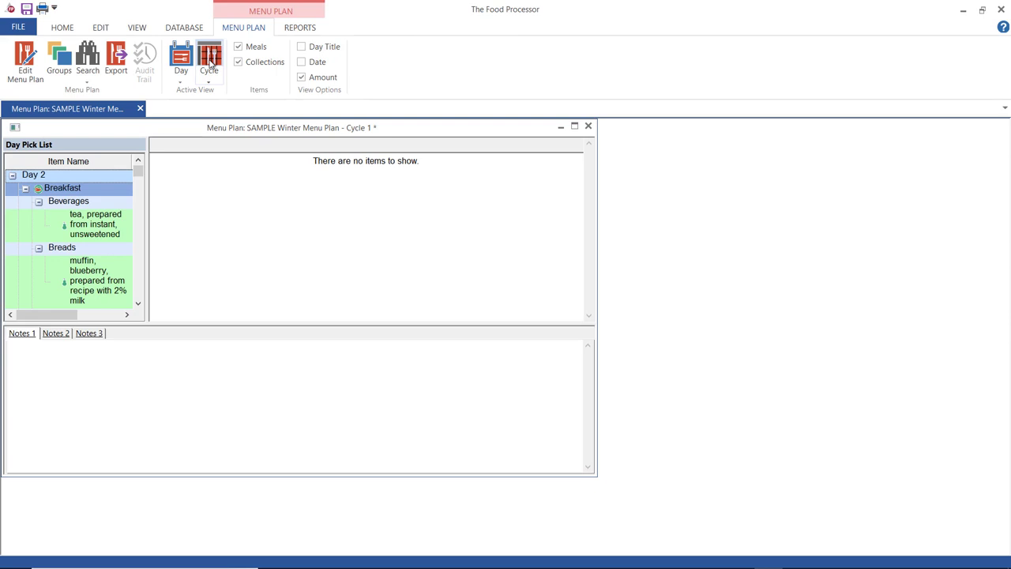
{"action": "left_click", "coordinate": [12, 179]}
{"action": "left_click", "coordinate": [12, 189]}
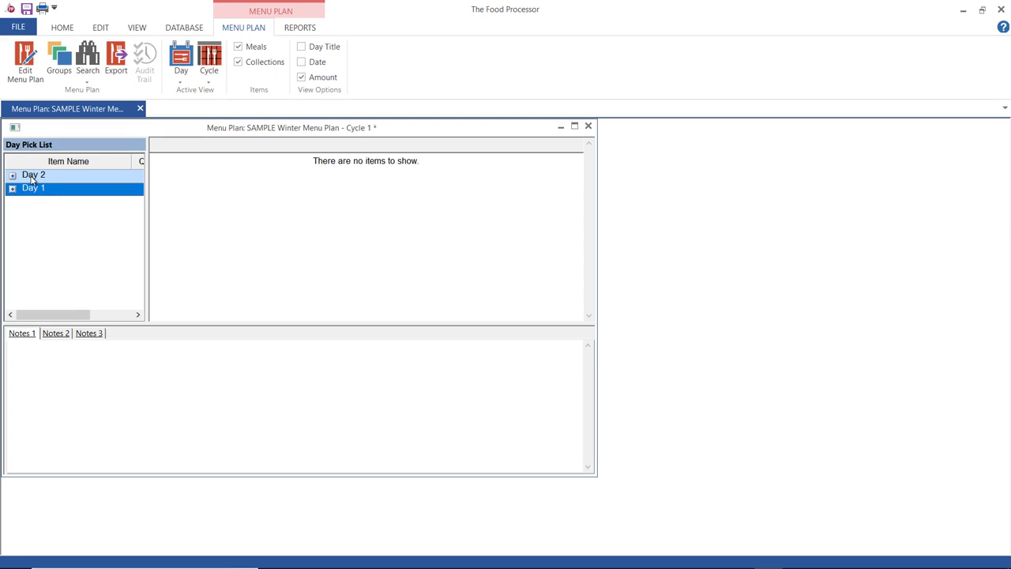
{"action": "left_click", "coordinate": [31, 176]}
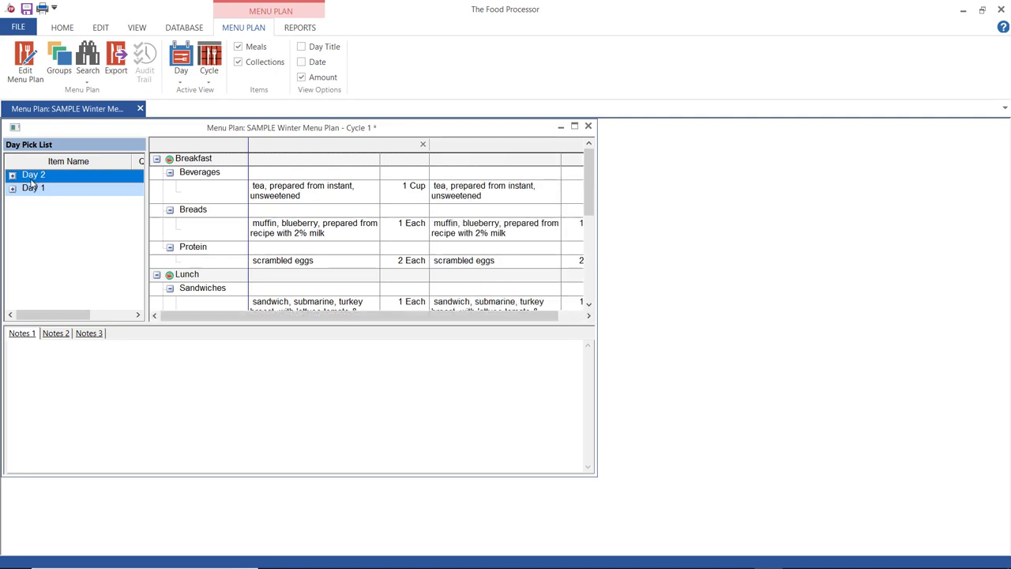
{"action": "left_click", "coordinate": [33, 190]}
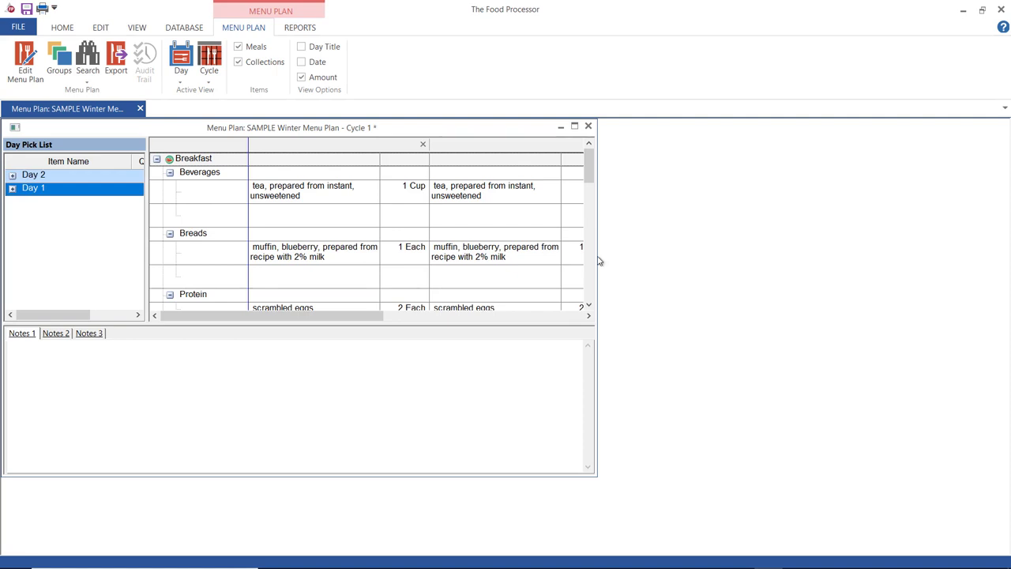
Show the day titles in a widened cycle window and rename the first Day 2 entry as monday
{"action": "left_click_drag", "start_coordinate": [598, 257], "coordinate": [884, 220]}
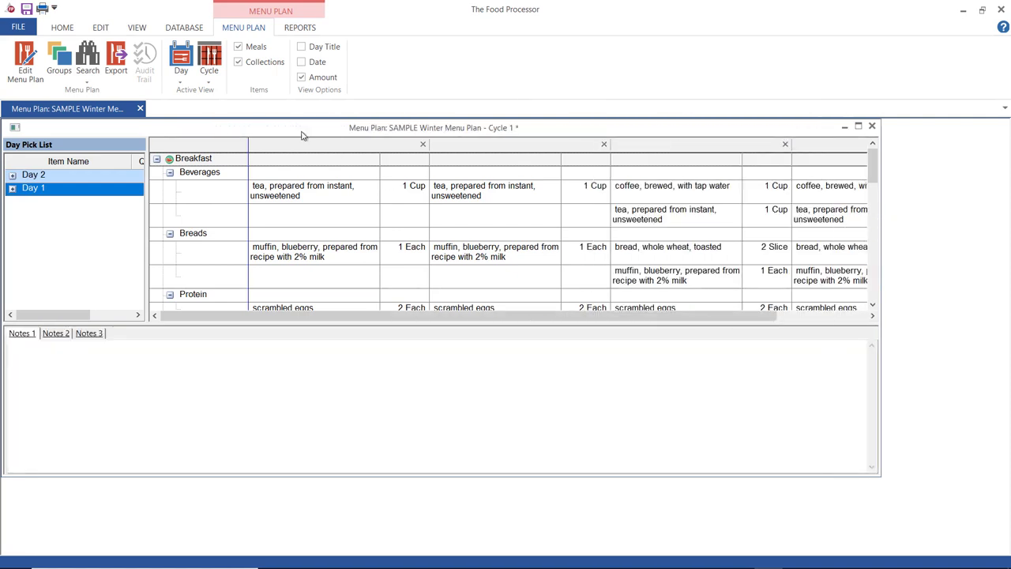
{"action": "left_click", "coordinate": [302, 48]}
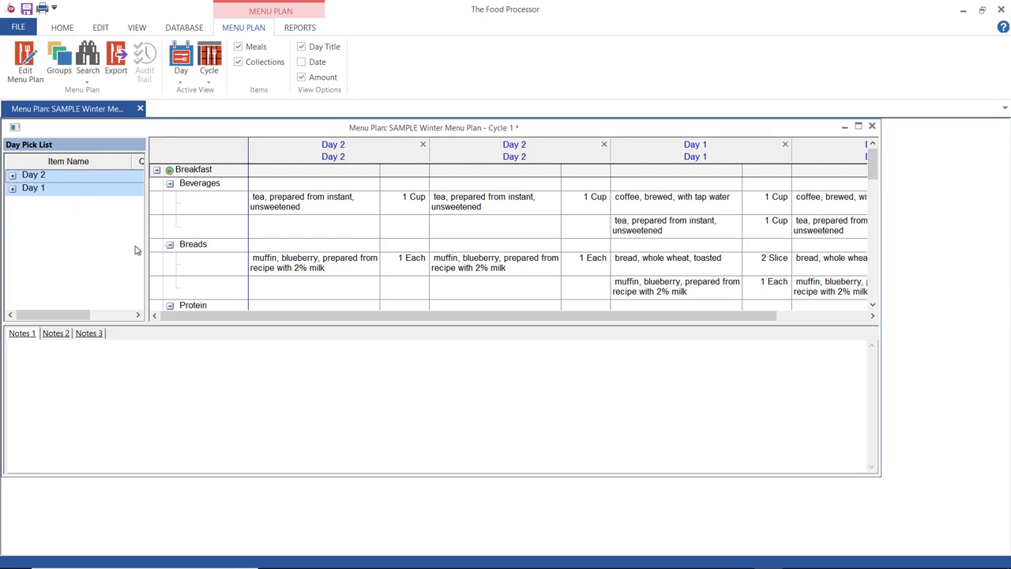
{"action": "double_click", "coordinate": [333, 147]}
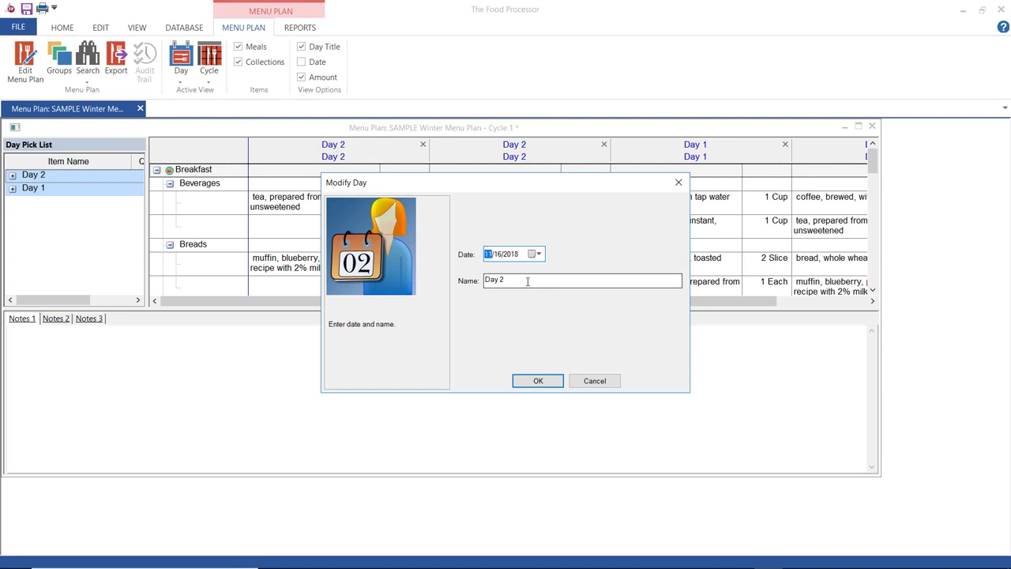
{"action": "left_click_drag", "start_coordinate": [537, 282], "coordinate": [413, 279]}
{"action": "type", "text": "mon"}
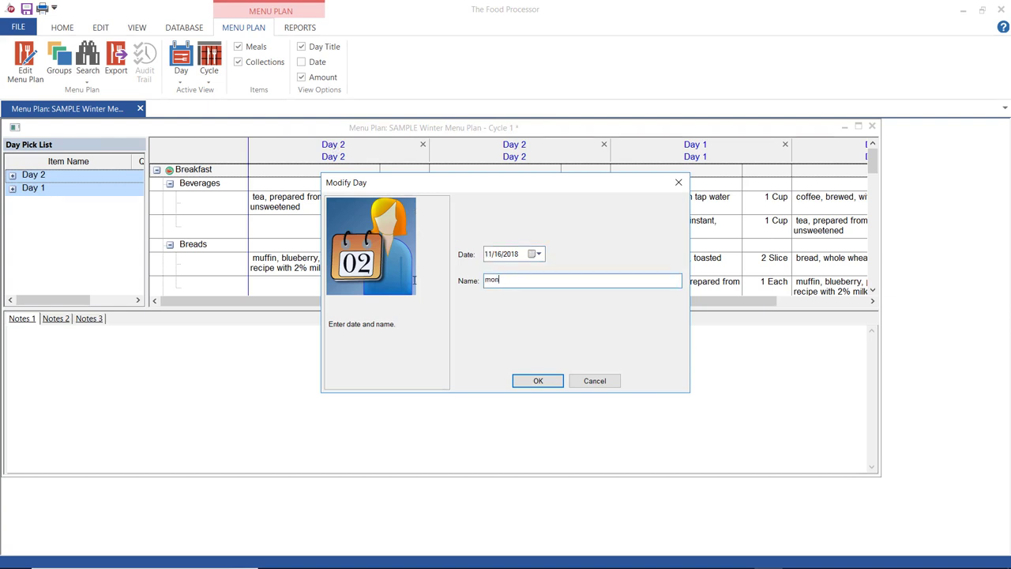
{"action": "type", "text": "day"}
{"action": "key", "text": "Return"}
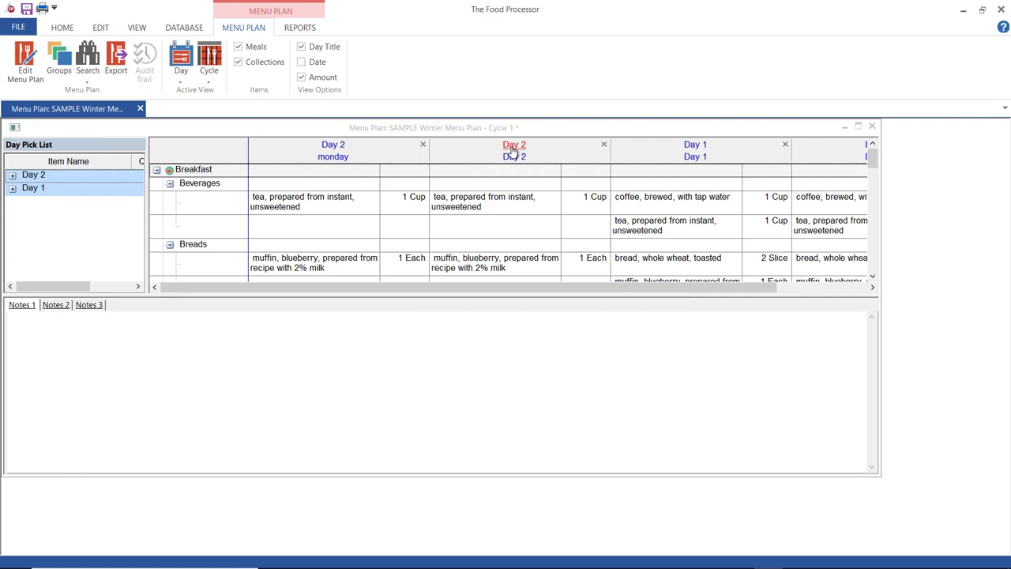
Rename the second Day 2 entry in the cycle as tuesday
{"action": "double_click", "coordinate": [514, 150]}
{"action": "left_click_drag", "start_coordinate": [504, 274], "coordinate": [483, 279]}
{"action": "type", "text": "tue"}
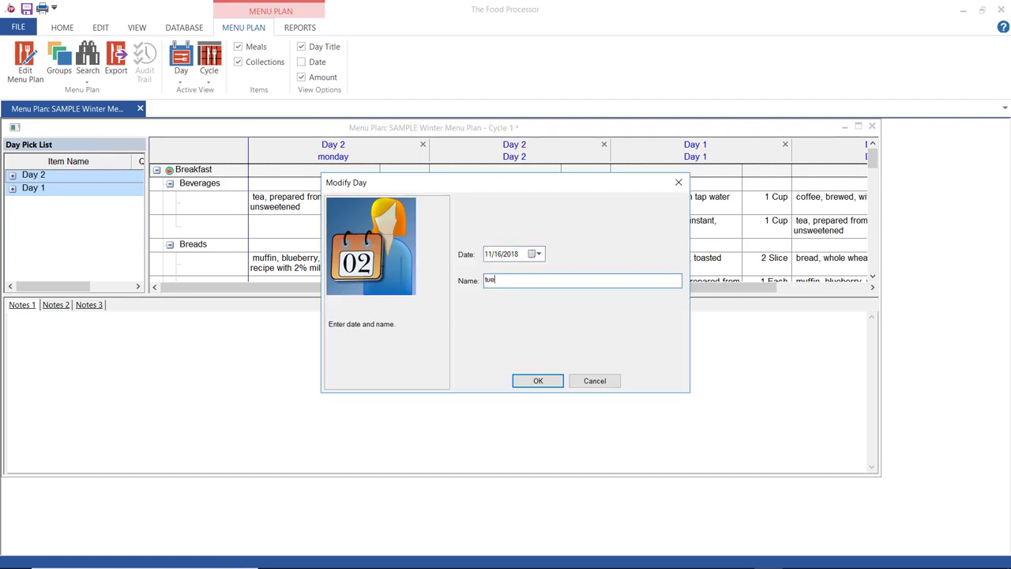
{"action": "type", "text": "sday"}
{"action": "left_click", "coordinate": [538, 382]}
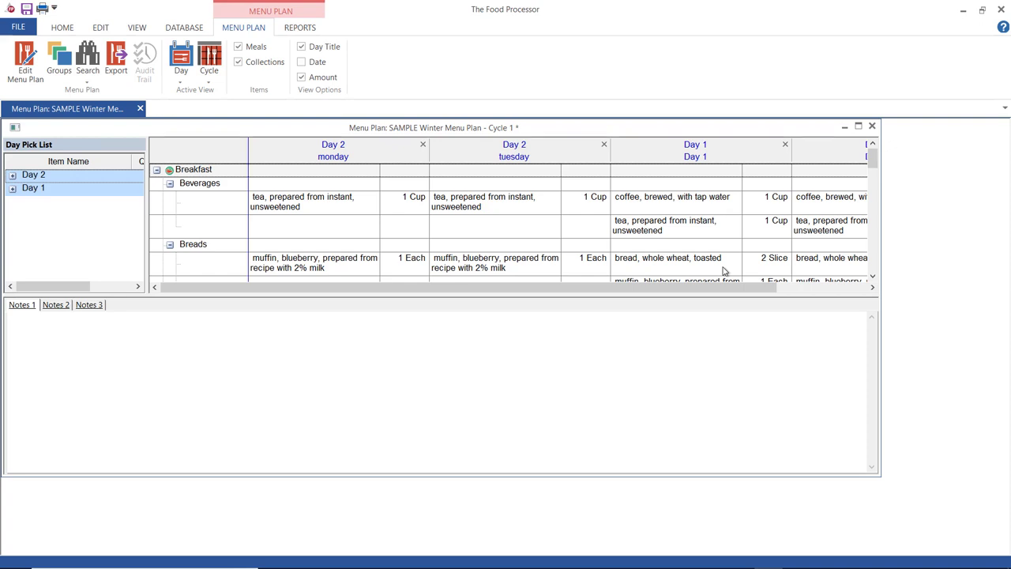
Rename the current cycle as "October - 4 day"
{"action": "left_click", "coordinate": [209, 69]}
{"action": "left_click", "coordinate": [233, 147]}
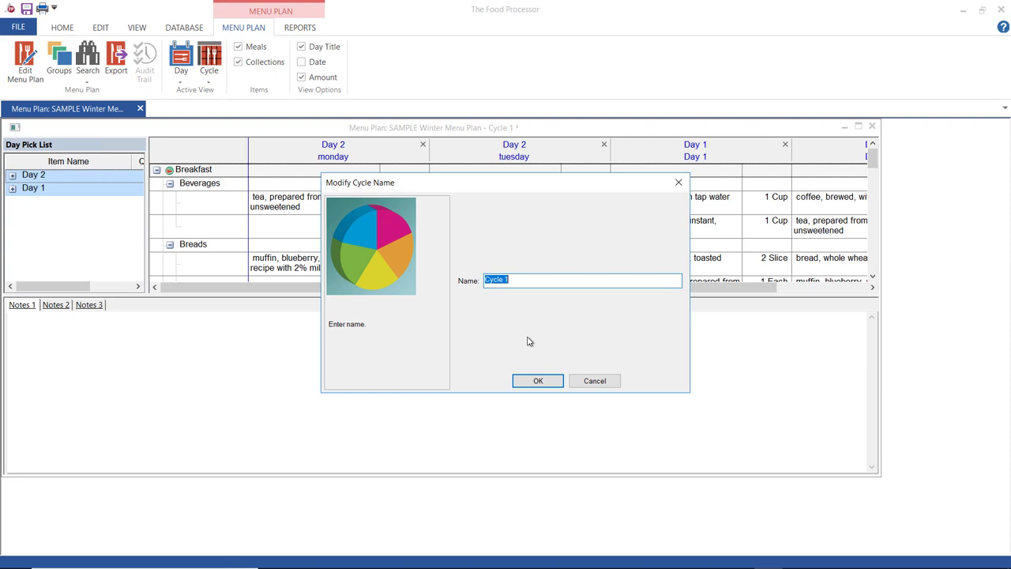
{"action": "type", "text": "October - 4 day"}
{"action": "left_click", "coordinate": [538, 381]}
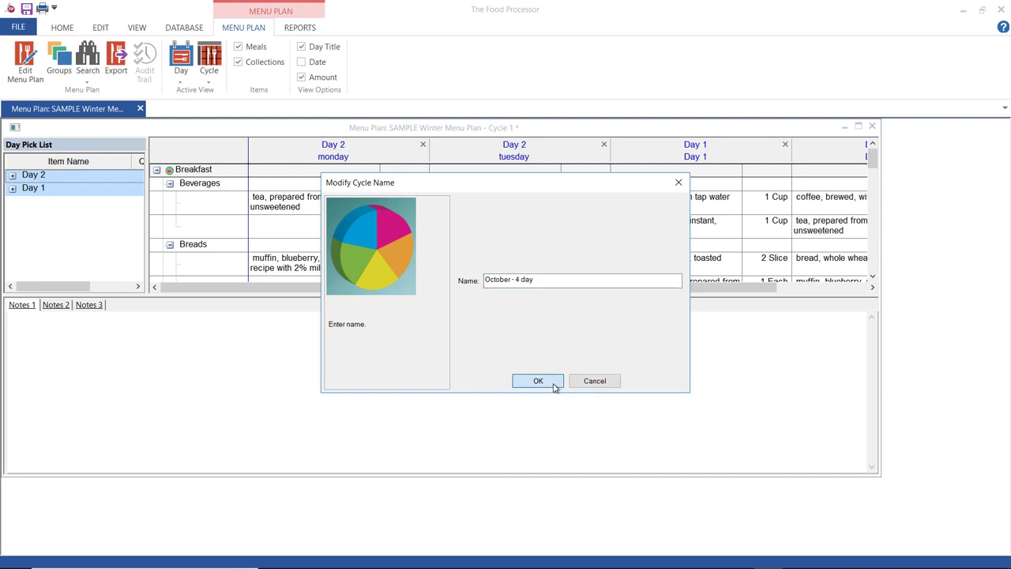
{"action": "left_click", "coordinate": [210, 61]}
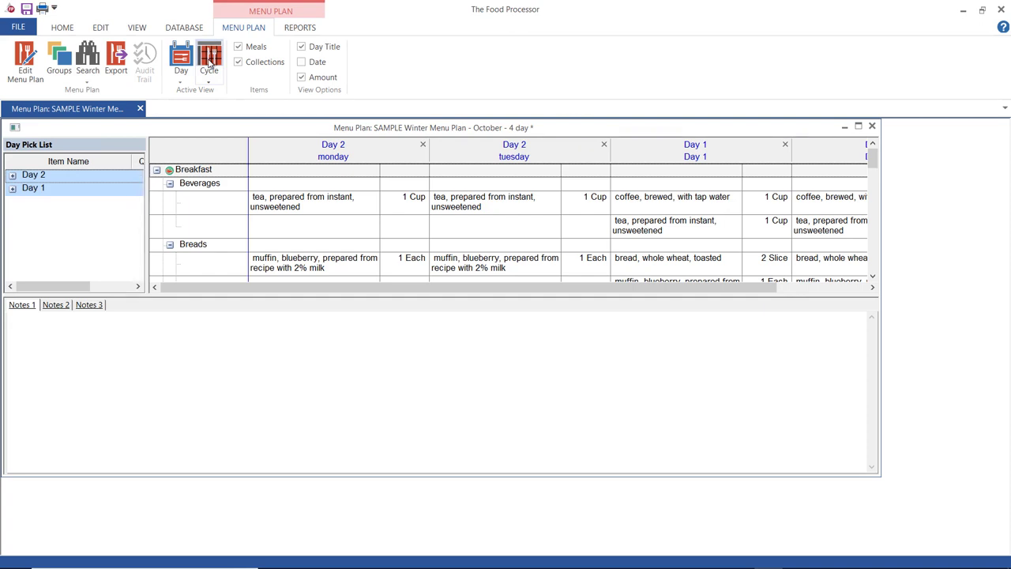
{"action": "left_click", "coordinate": [208, 79]}
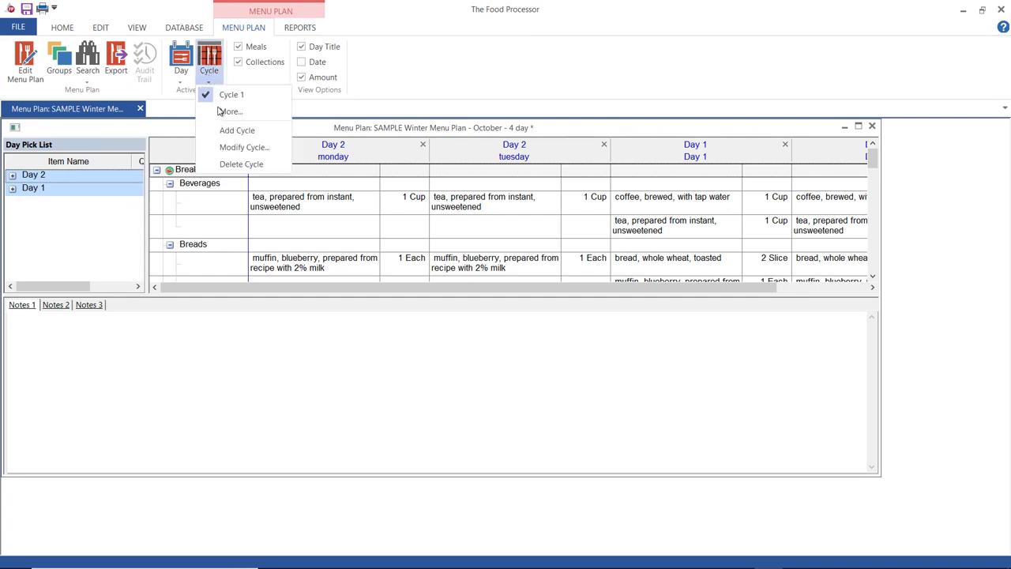
{"action": "left_click", "coordinate": [226, 131]}
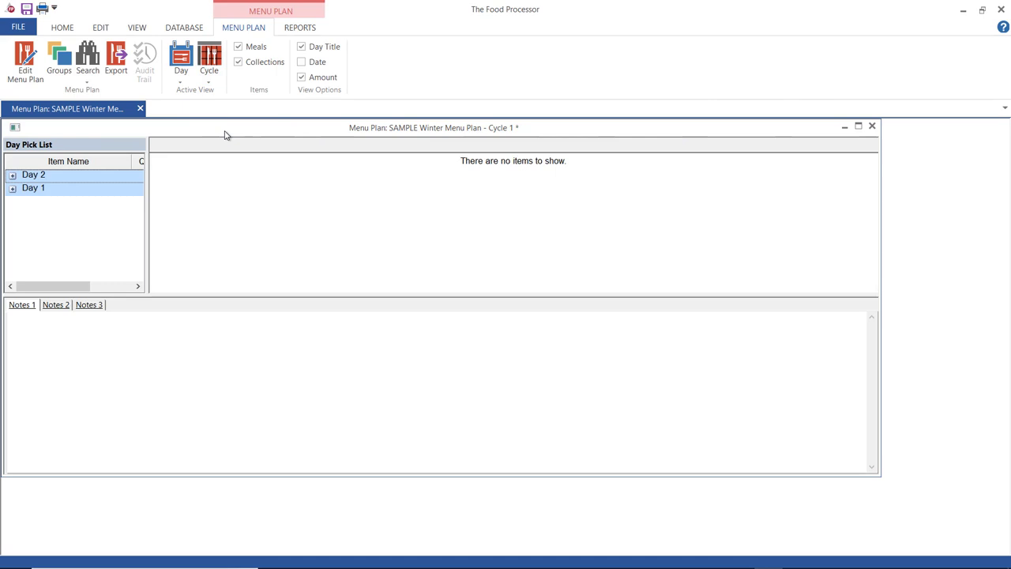
{"action": "double_click", "coordinate": [93, 174]}
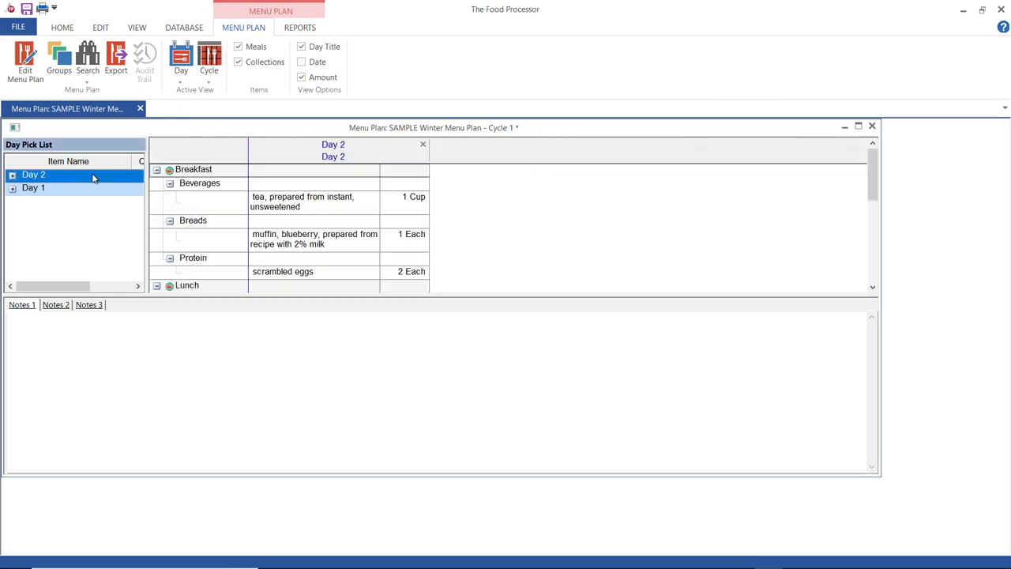
{"action": "double_click", "coordinate": [92, 175]}
{"action": "double_click", "coordinate": [68, 188]}
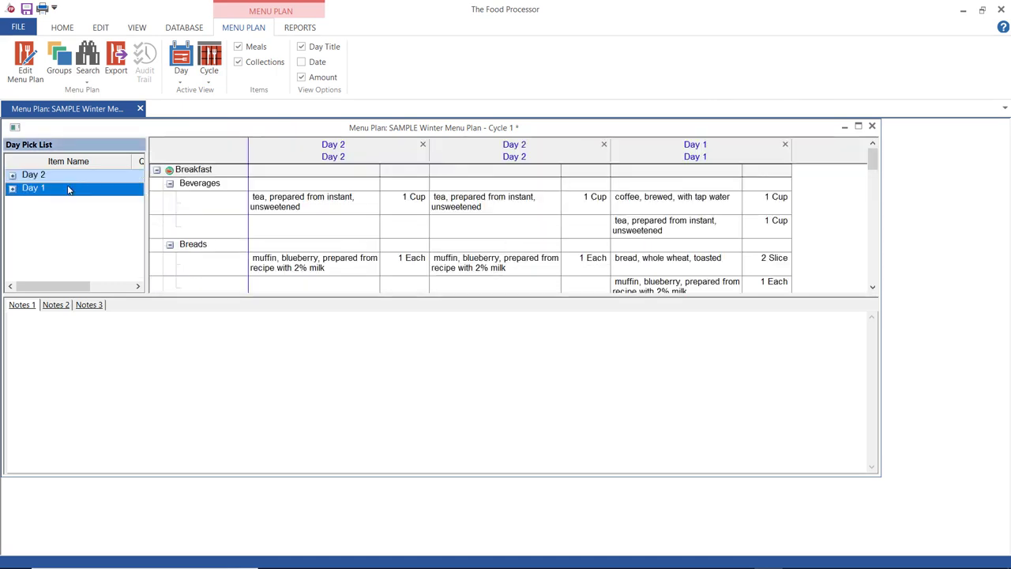
{"action": "double_click", "coordinate": [67, 176]}
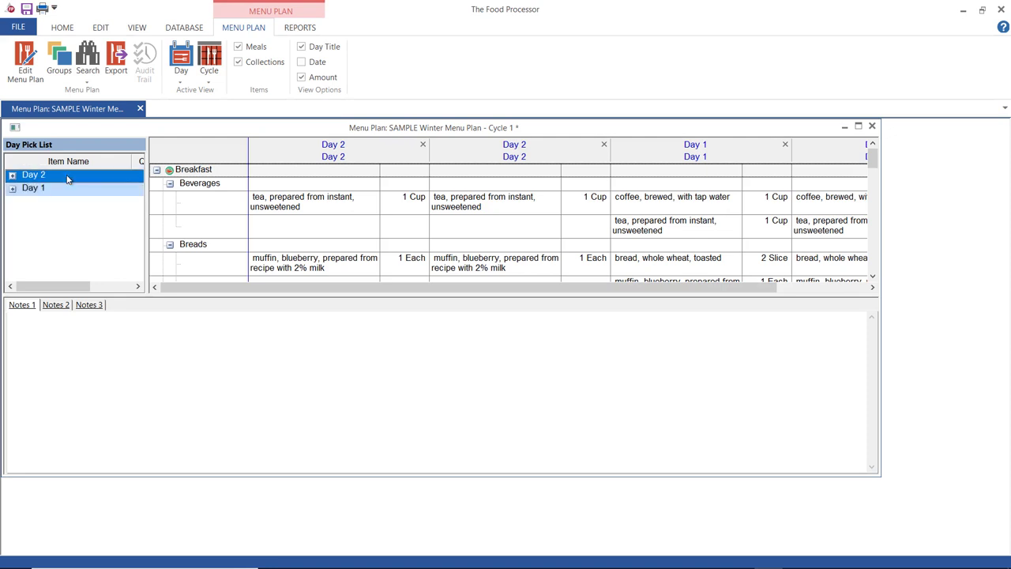
{"action": "double_click", "coordinate": [68, 191]}
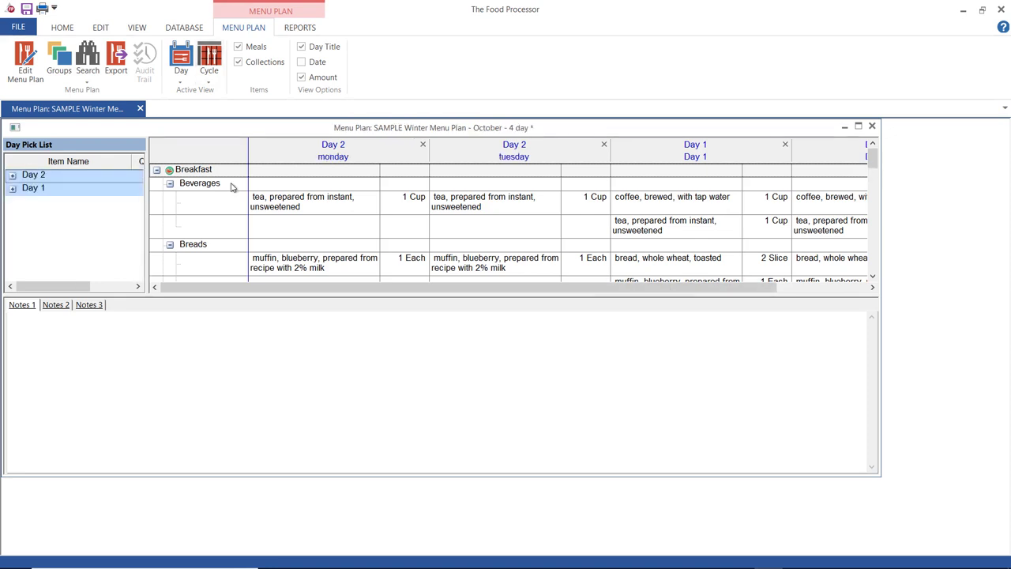
Add a second cycle and fill it with Day 1, Day 2, Day 1 and Day 2, in that order
{"action": "left_click", "coordinate": [210, 81]}
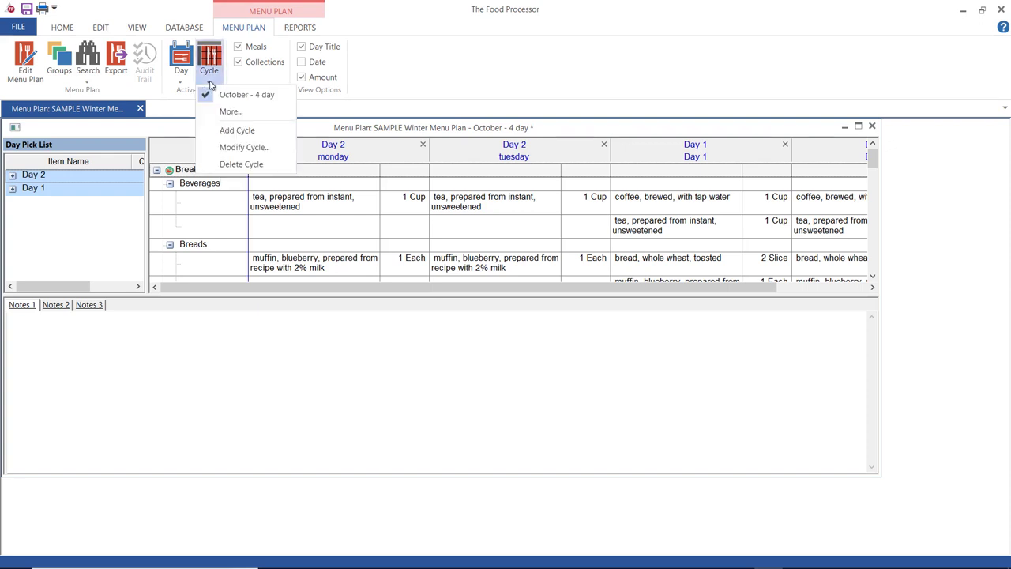
{"action": "left_click", "coordinate": [230, 132]}
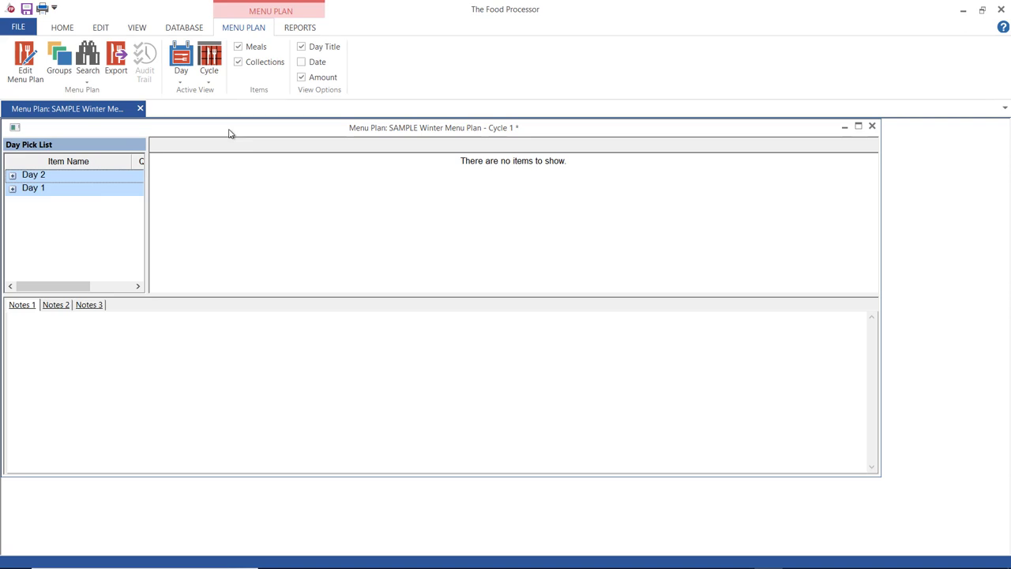
{"action": "double_click", "coordinate": [70, 193]}
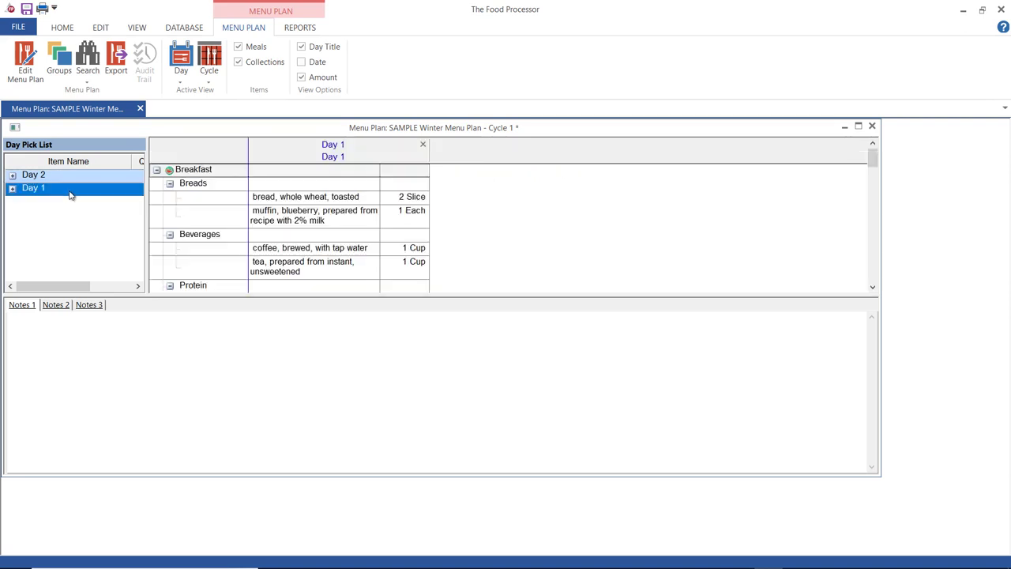
{"action": "double_click", "coordinate": [69, 177]}
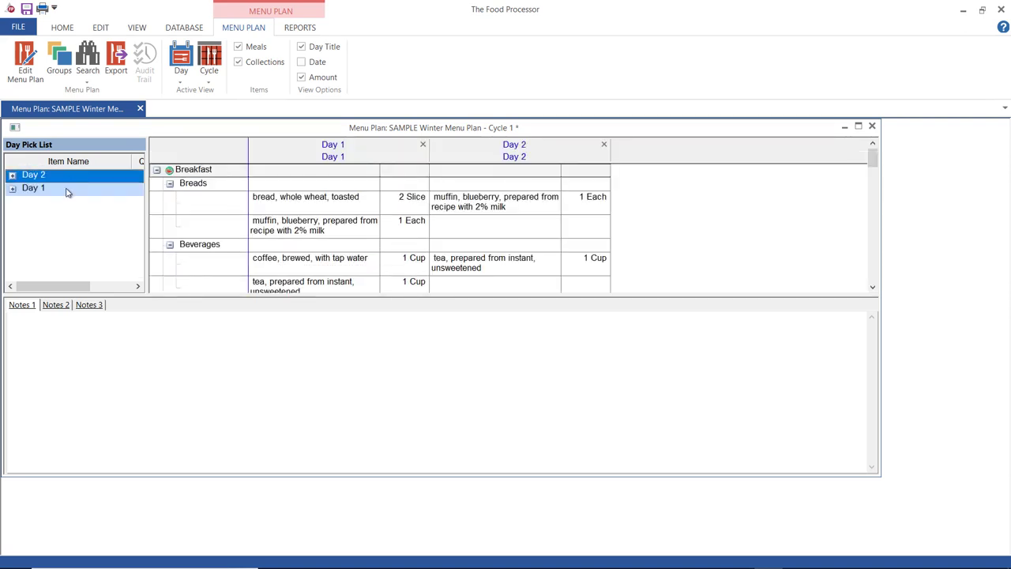
{"action": "double_click", "coordinate": [68, 191]}
{"action": "double_click", "coordinate": [67, 180]}
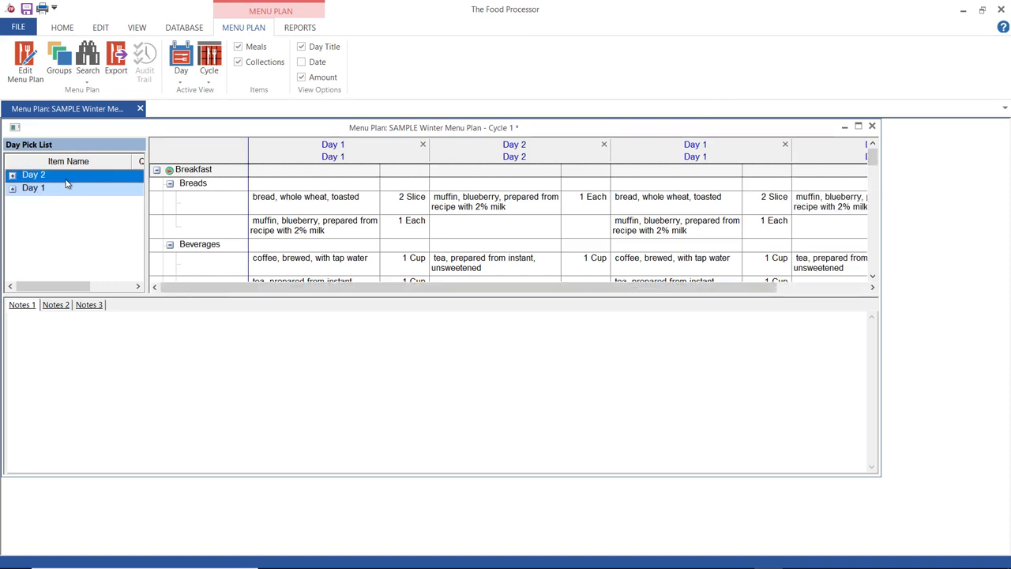
Open the second cycle's name for editing, keep it as Cycle 1, and delete that cycle
{"action": "left_click", "coordinate": [209, 72]}
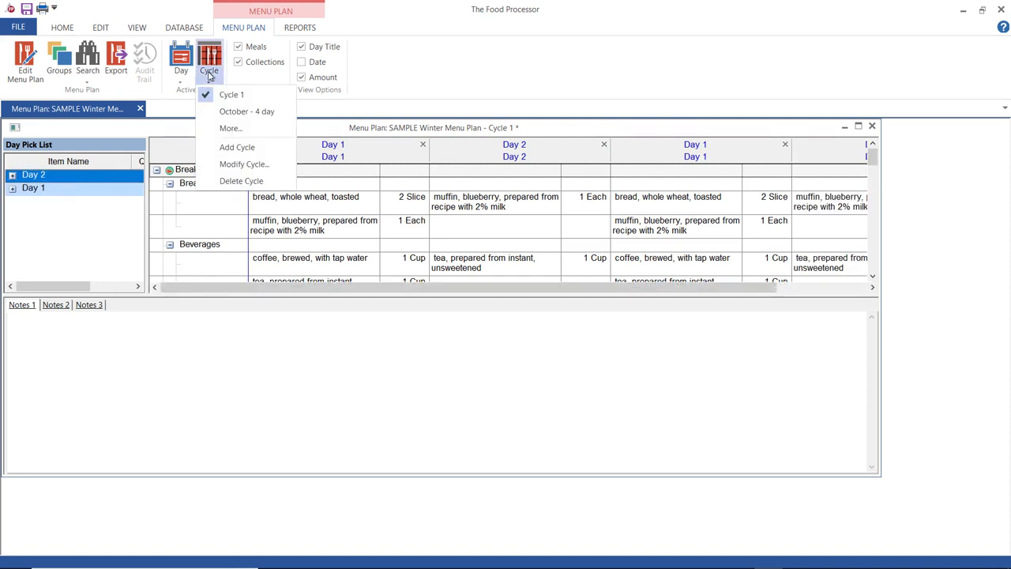
{"action": "left_click", "coordinate": [229, 165]}
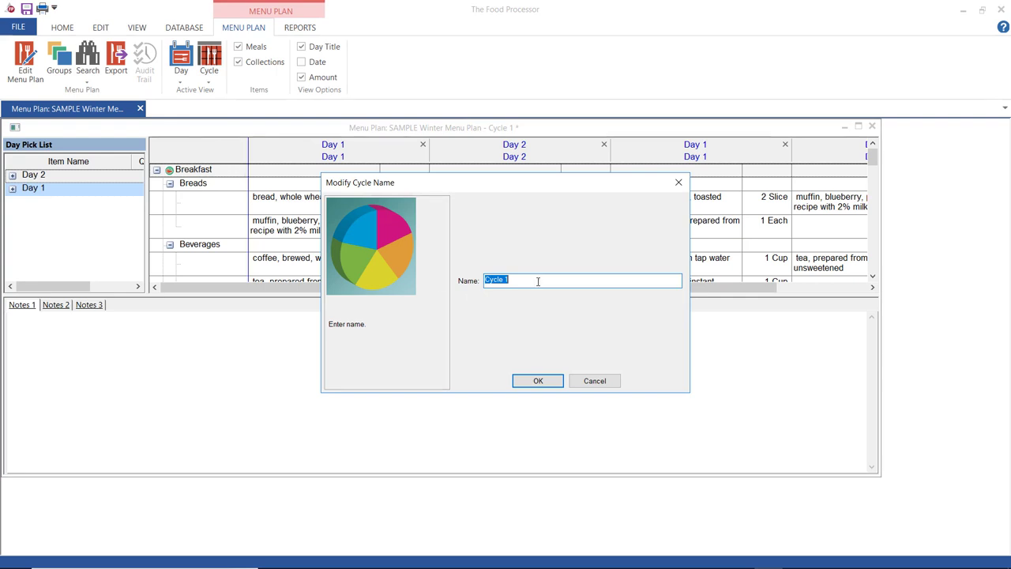
{"action": "left_click", "coordinate": [538, 381]}
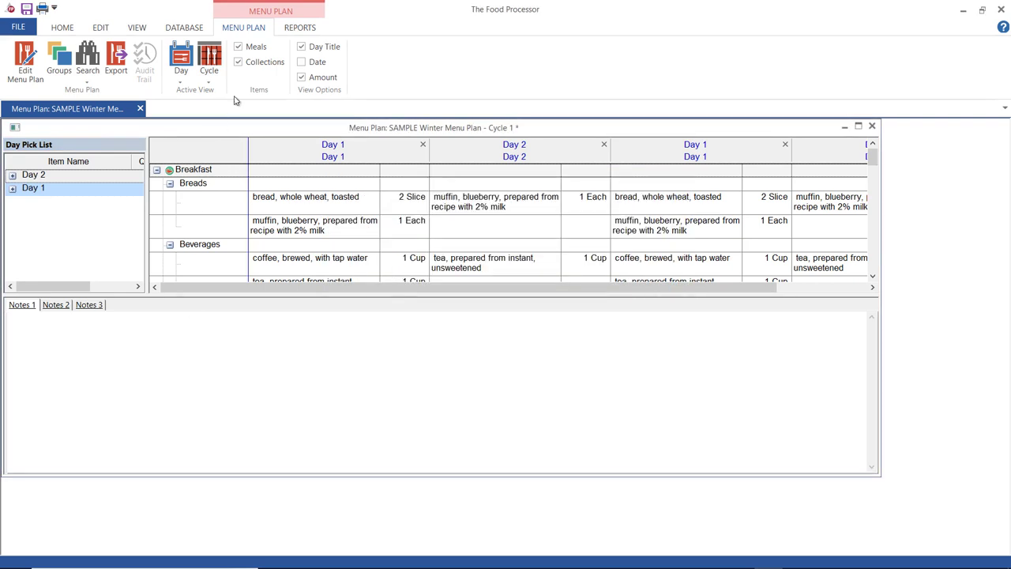
{"action": "left_click", "coordinate": [209, 82]}
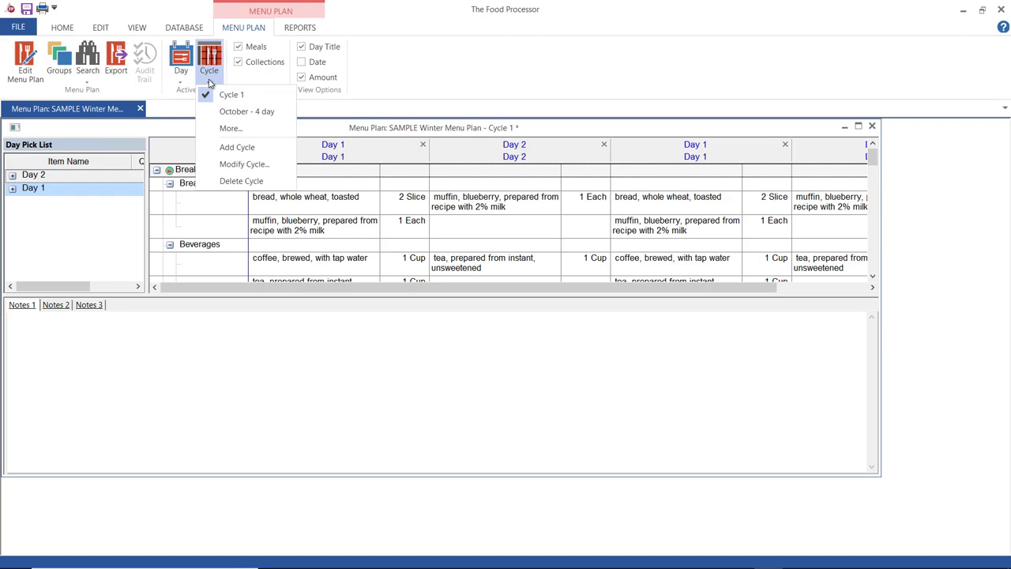
{"action": "left_click", "coordinate": [237, 181]}
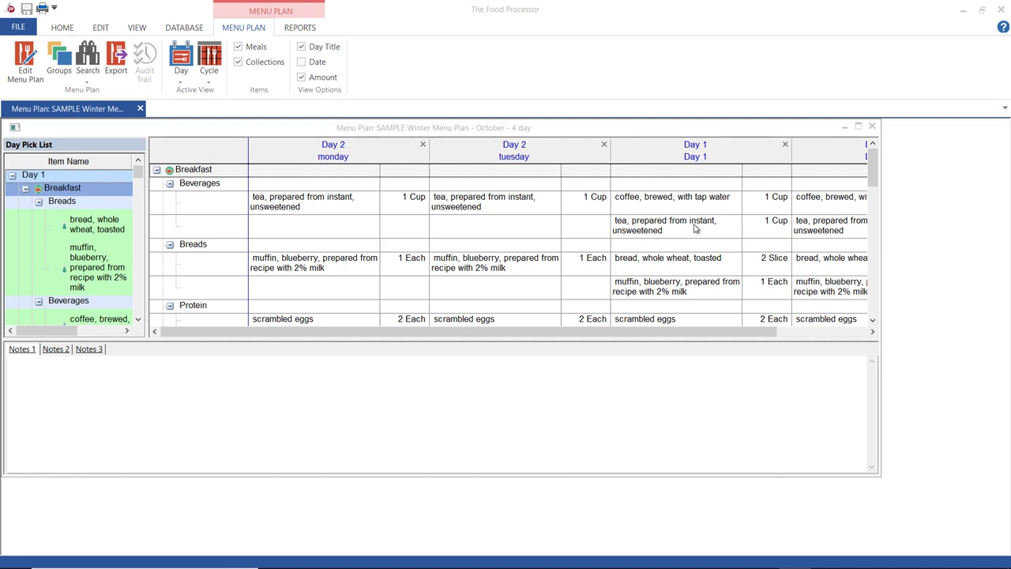
Open Day 1 and set the quantity of its unsweetened instant tea at breakfast to 0.5 cup
{"action": "left_click", "coordinate": [180, 75]}
{"action": "left_click", "coordinate": [197, 95]}
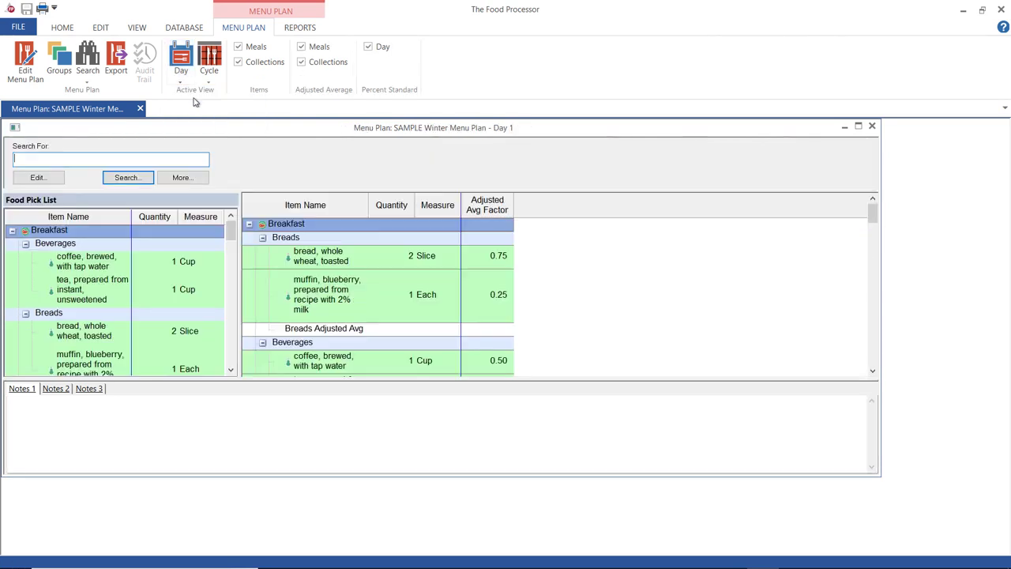
{"action": "left_click", "coordinate": [873, 371]}
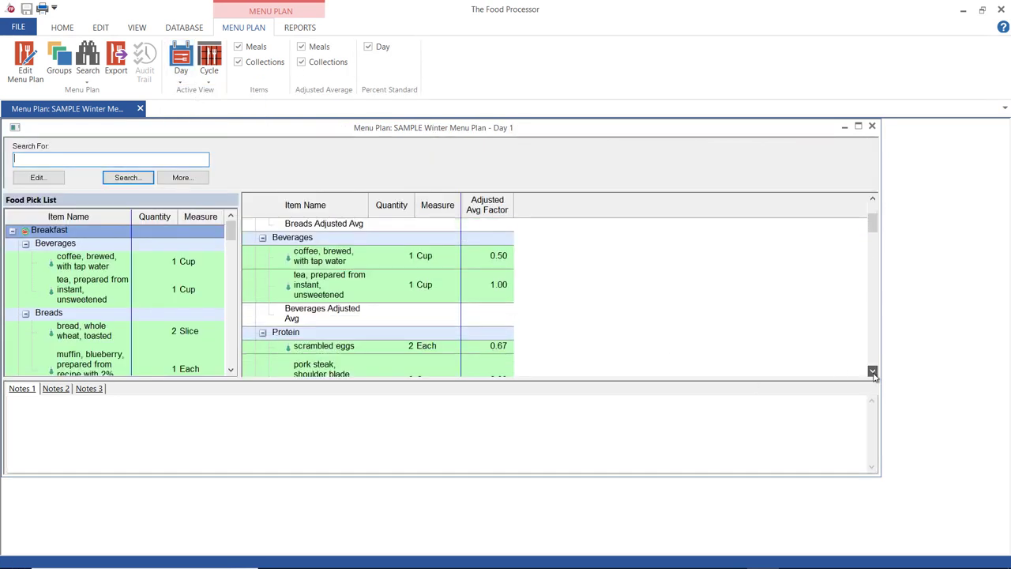
{"action": "left_click", "coordinate": [368, 275]}
{"action": "right_click", "coordinate": [368, 275]}
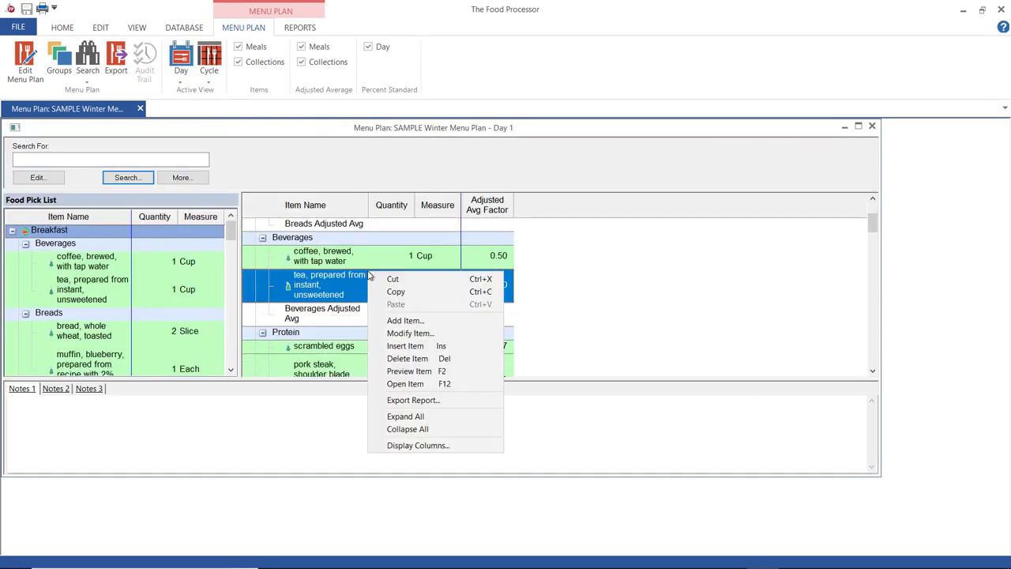
{"action": "left_click", "coordinate": [410, 333]}
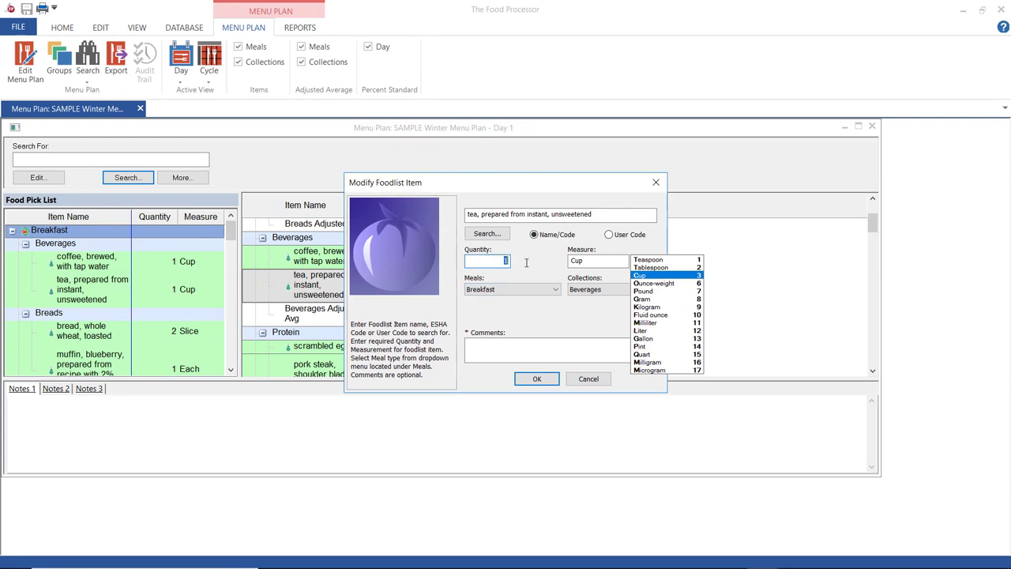
{"action": "type", "text": ".5"}
{"action": "left_click", "coordinate": [537, 380]}
{"action": "left_click", "coordinate": [537, 379]}
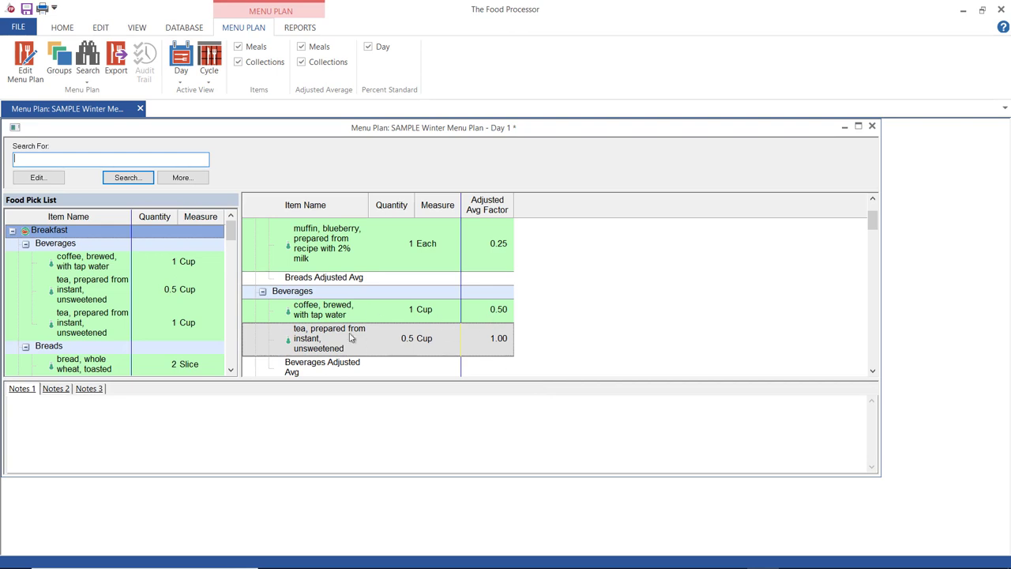
Save the menu plan with the changed tea quantity and check the beverages in Day 1
{"action": "left_click", "coordinate": [26, 9]}
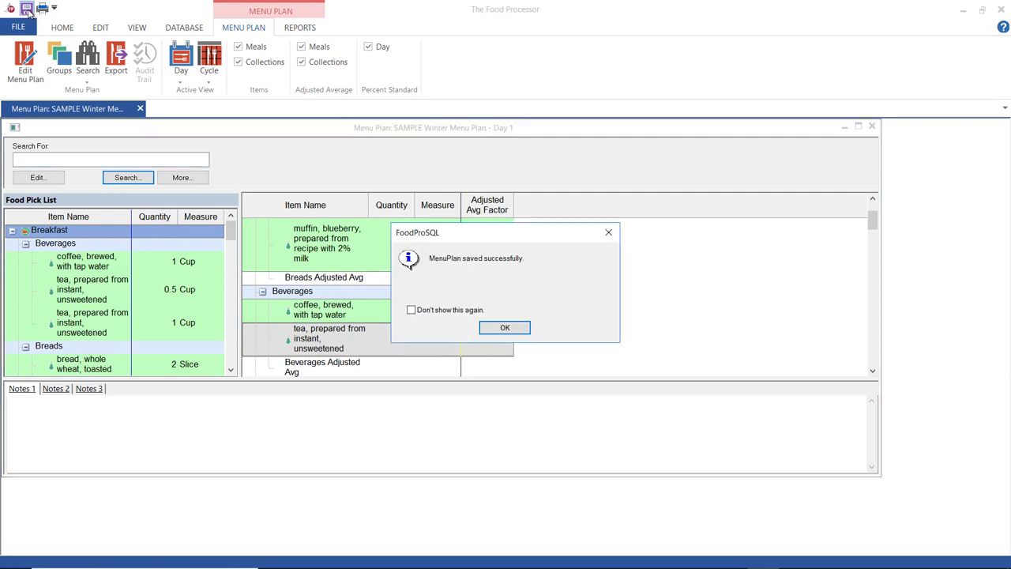
{"action": "left_click", "coordinate": [516, 330]}
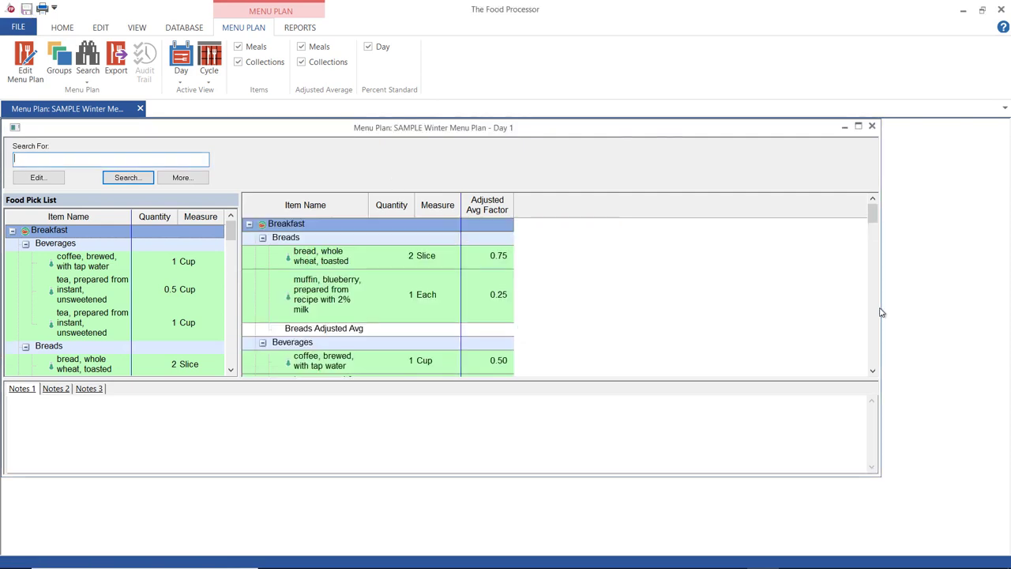
{"action": "left_click", "coordinate": [872, 370]}
{"action": "left_click", "coordinate": [872, 370]}
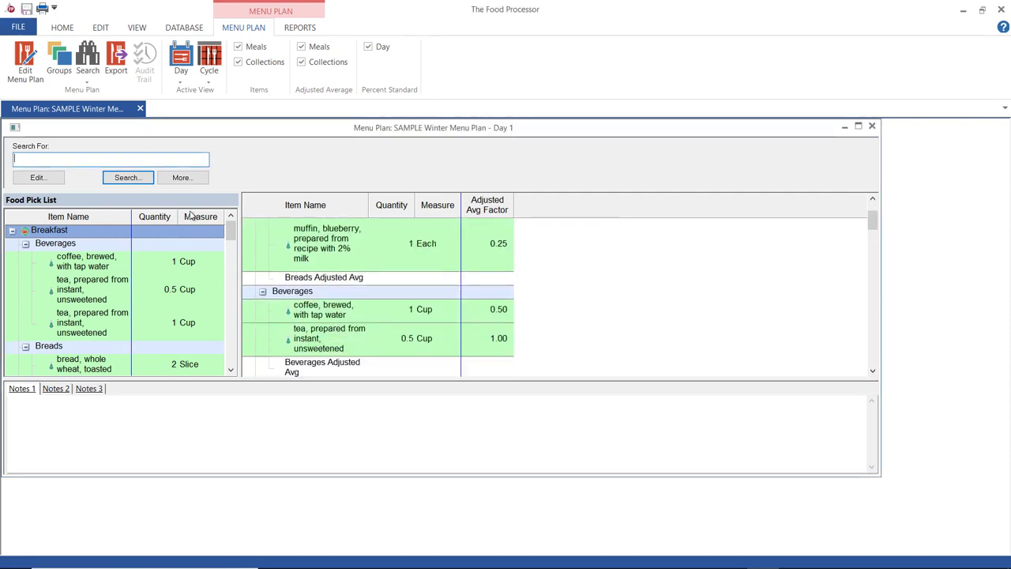
Display the "October - 4 day" cycle to review the tea quantity in its Day 1 columns
{"action": "left_click", "coordinate": [211, 77]}
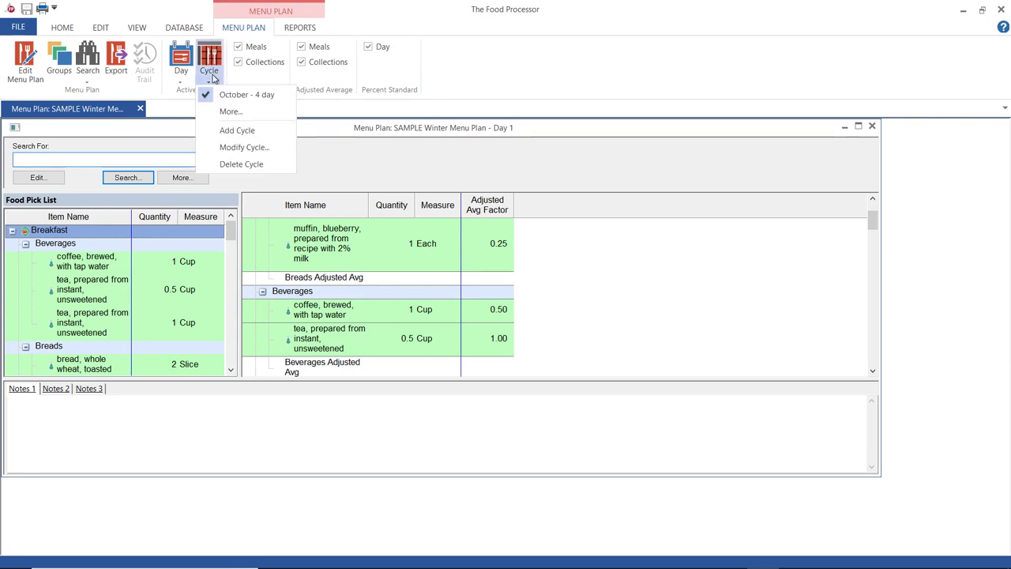
{"action": "left_click", "coordinate": [222, 95]}
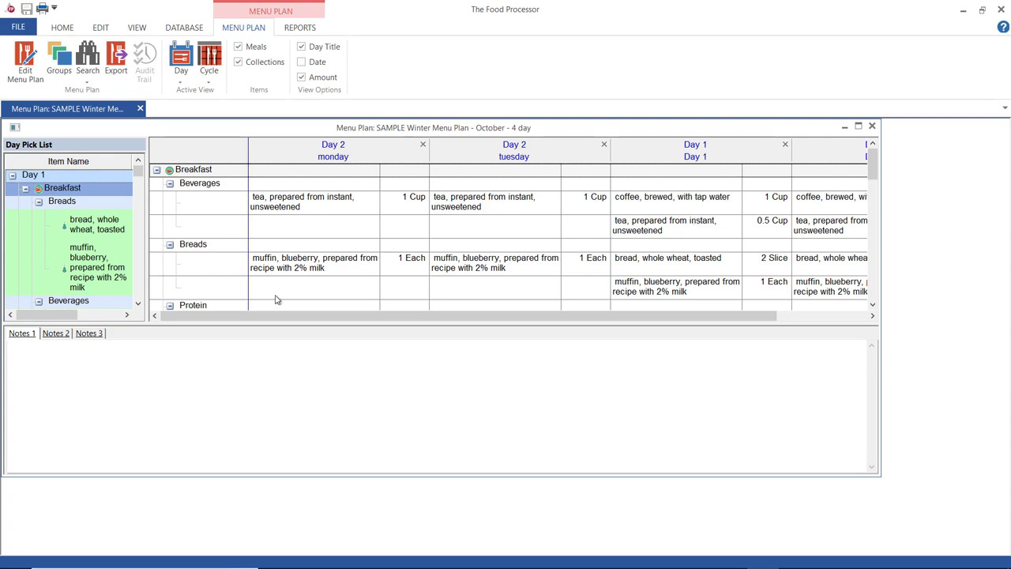
{"action": "left_click", "coordinate": [139, 161]}
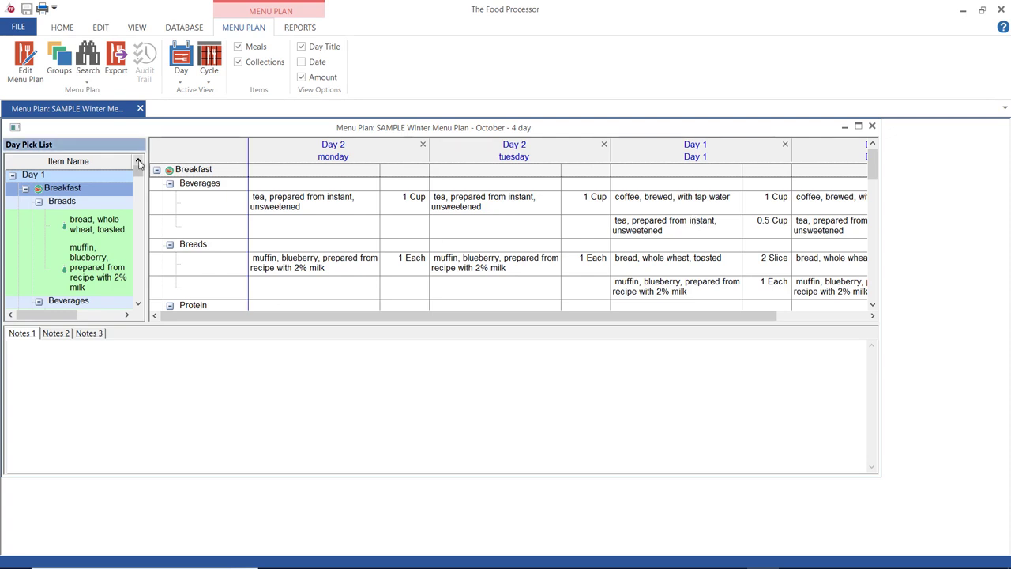
Close the current menu plan and reopen SAMPLE Winter Menu Plan from the saved menu plans
{"action": "left_click", "coordinate": [140, 109]}
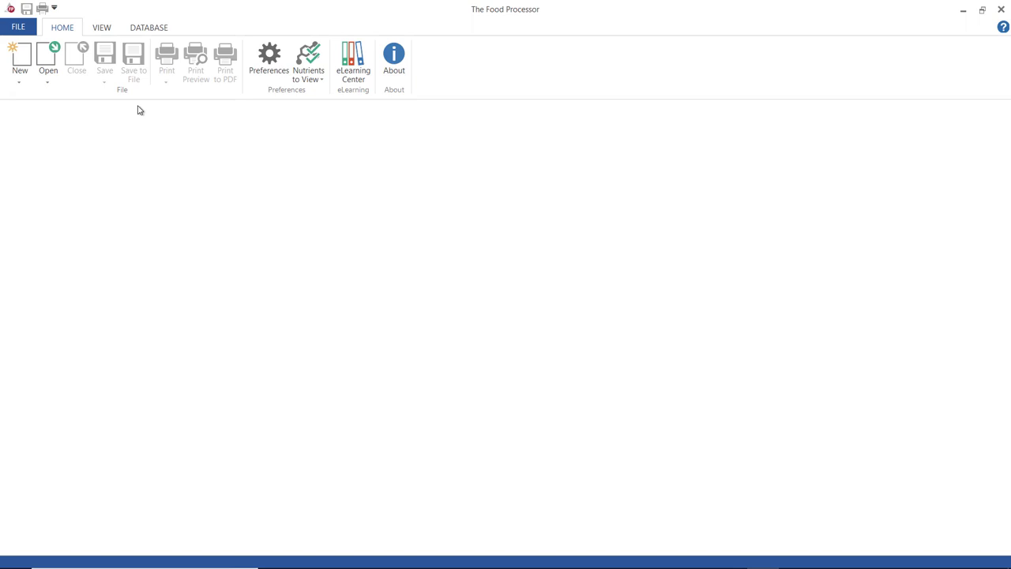
{"action": "left_click", "coordinate": [48, 82]}
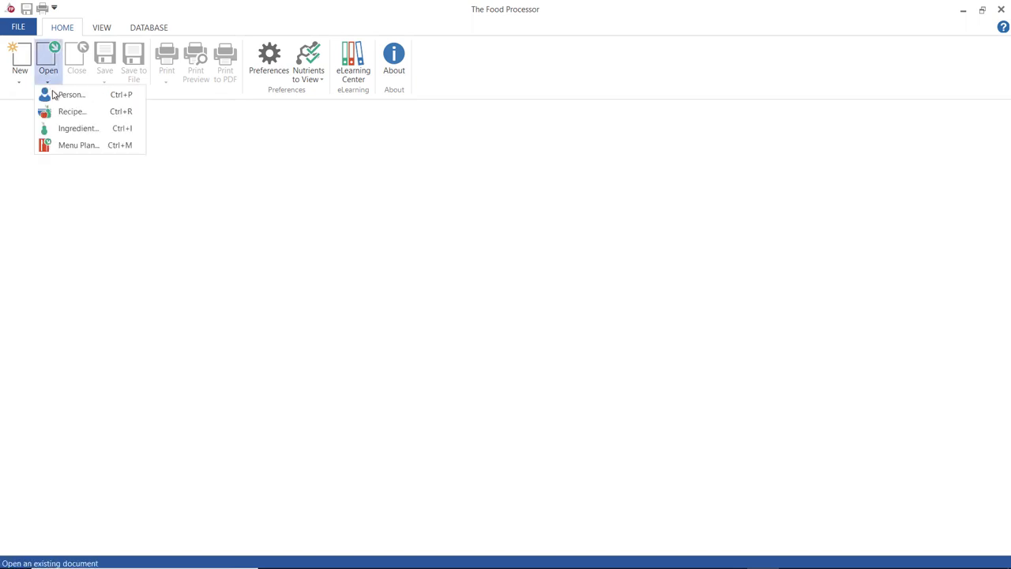
{"action": "left_click", "coordinate": [75, 146]}
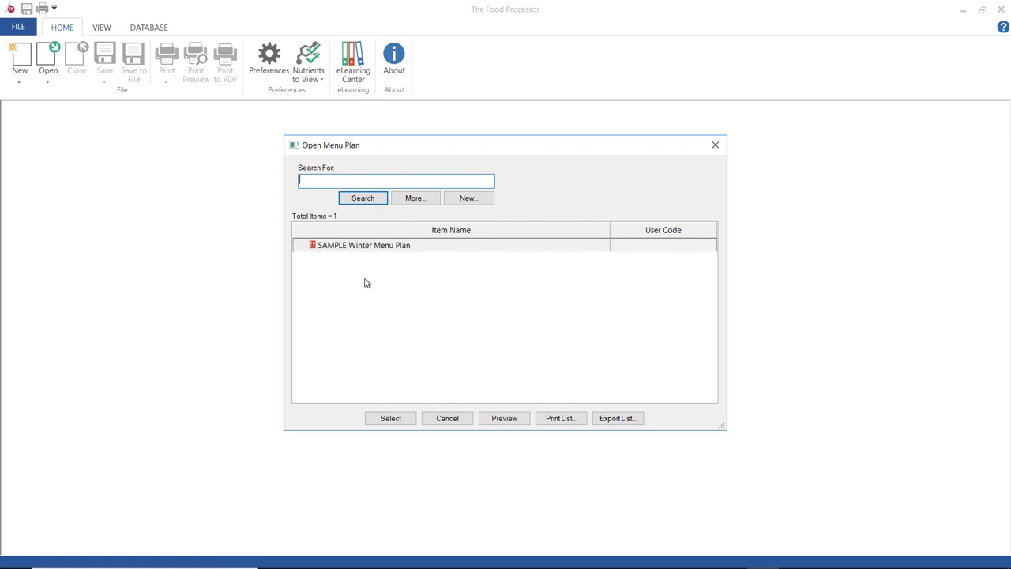
{"action": "double_click", "coordinate": [392, 247]}
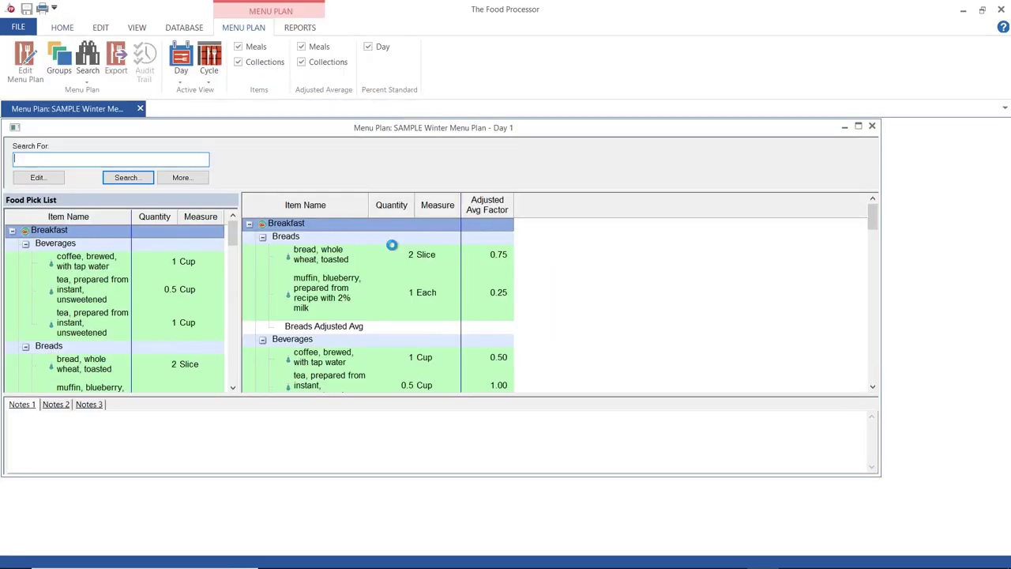
Switch the reopened menu plan to its cycle view and show the available cycles and cycle commands
{"action": "left_click", "coordinate": [209, 60]}
{"action": "left_click", "coordinate": [209, 79]}
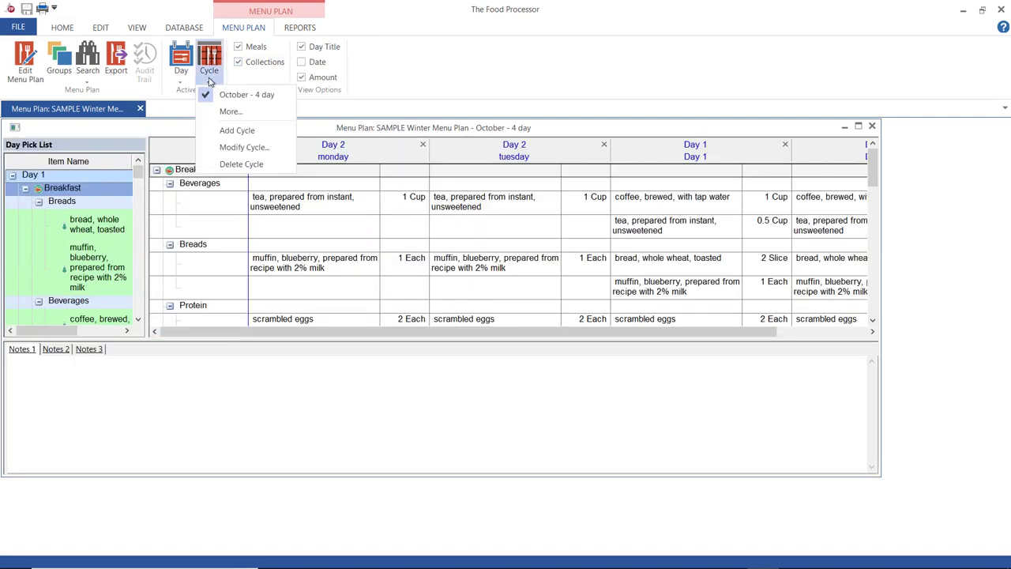